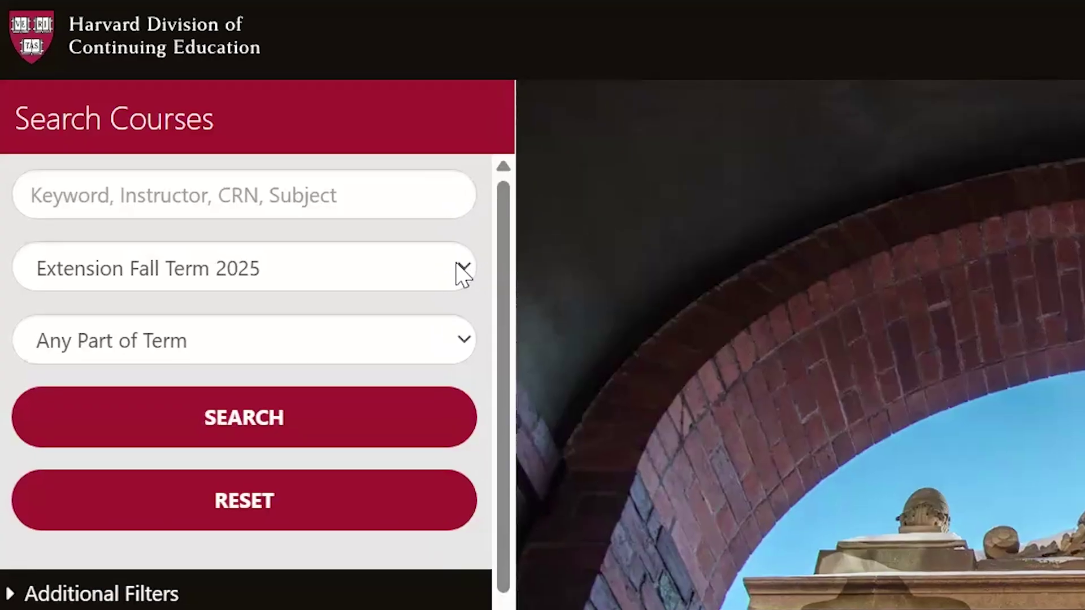
# Step: Set the term to Extension January & Spring Term 2026 and check the Part of Term options
pyautogui.click(266, 204)
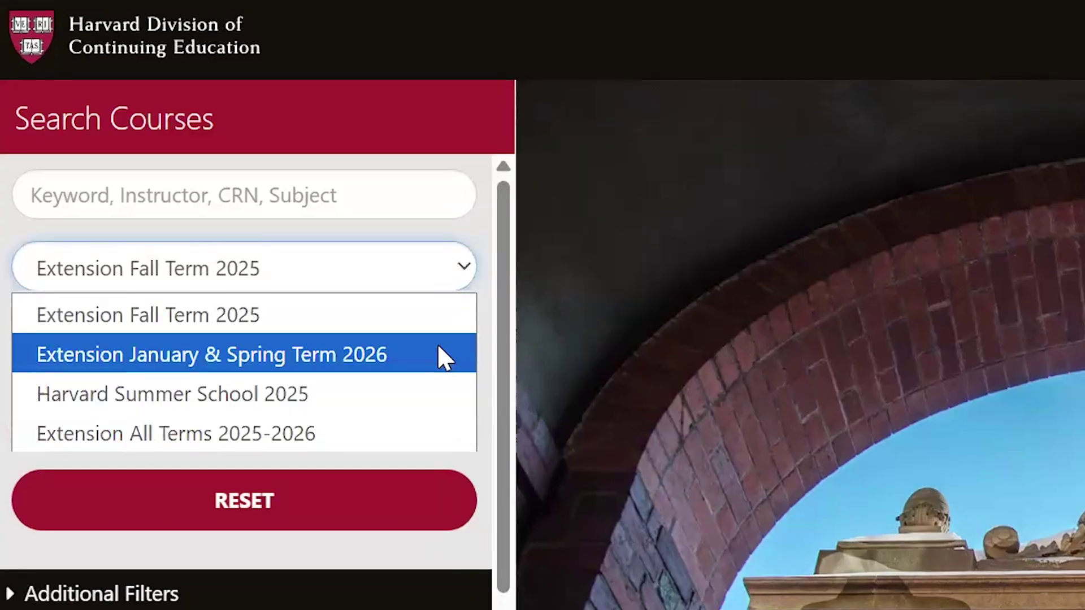
pyautogui.click(443, 358)
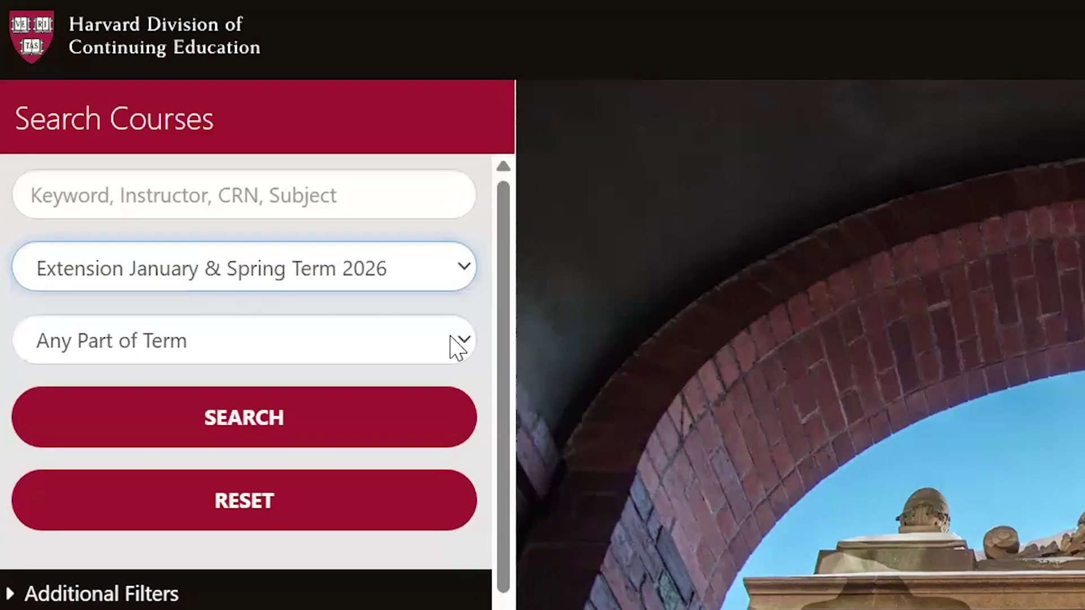
pyautogui.click(445, 357)
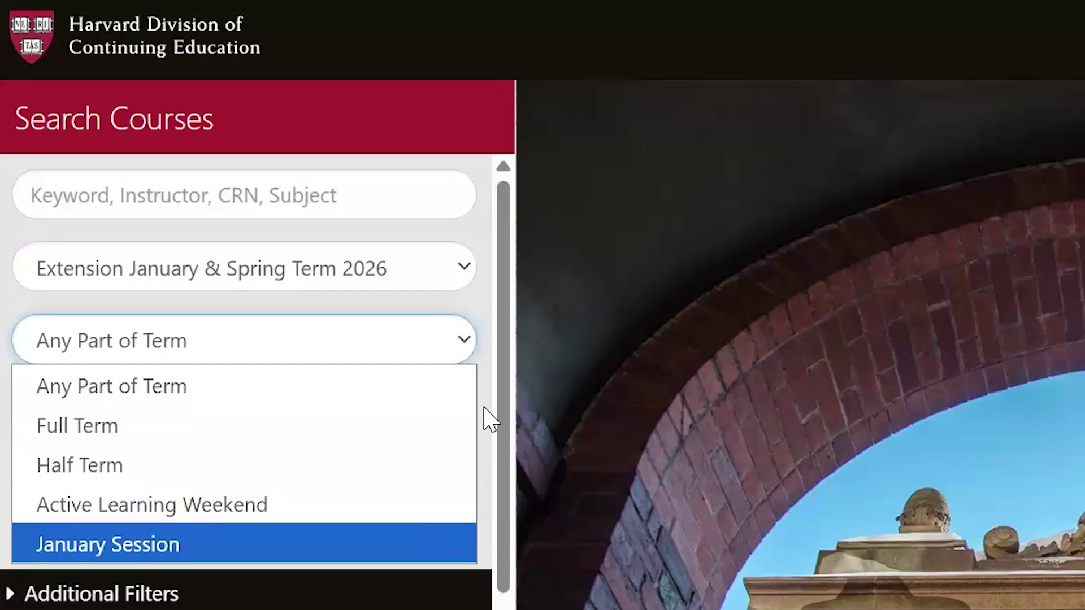
pyautogui.scroll(-5, 427, 111)
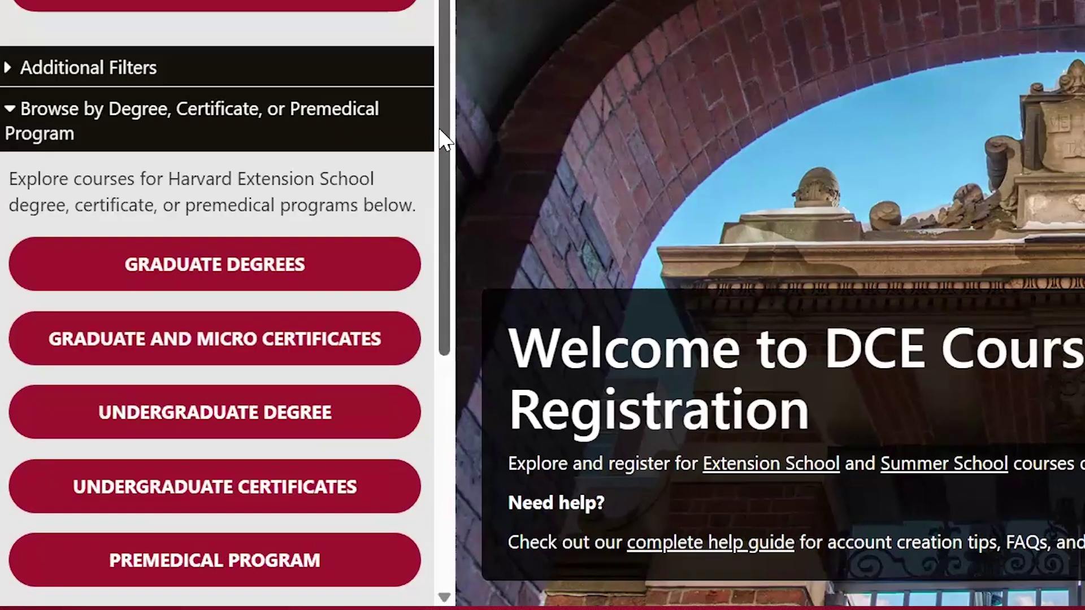
# Step: Expand Additional Filters and review the Subject and Participation Option choices, leaving both at Any
pyautogui.click(73, 38)
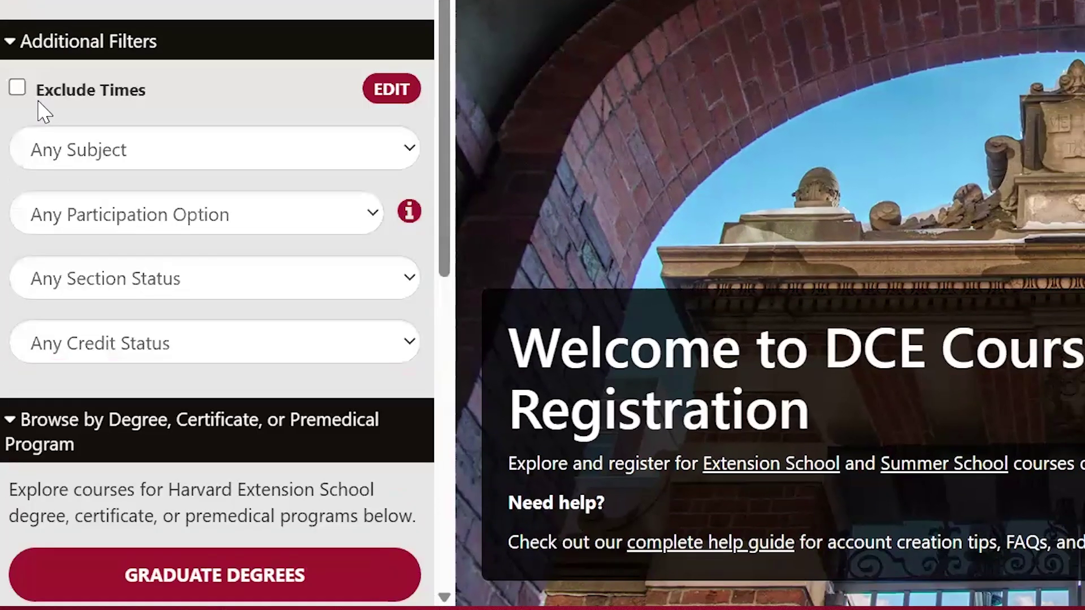
pyautogui.click(395, 148)
pyautogui.moveTo(402, 260); pyautogui.dragTo(412, 404)
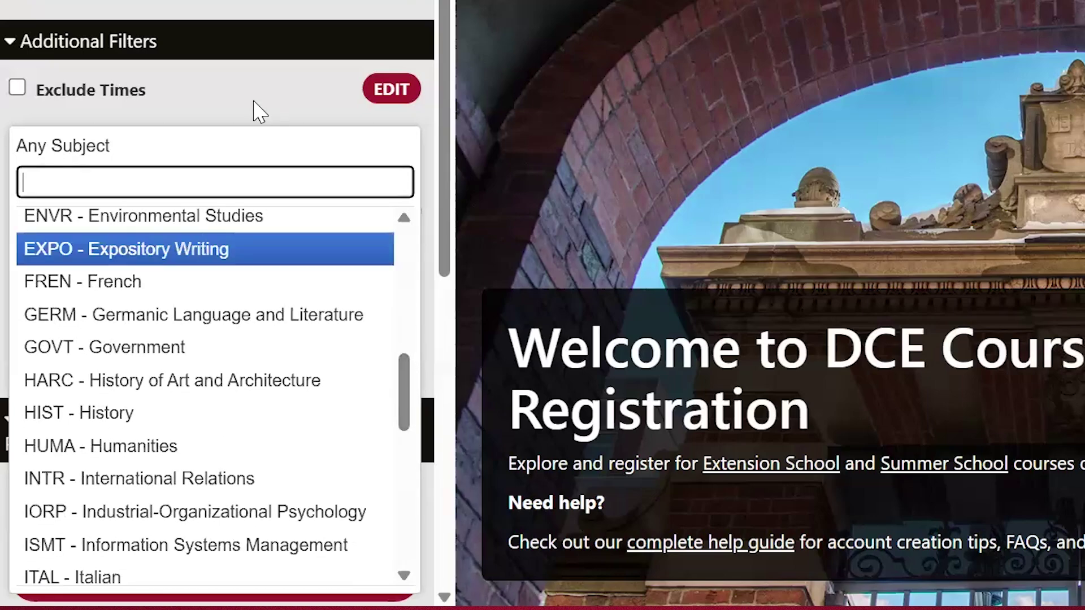
pyautogui.click(237, 103)
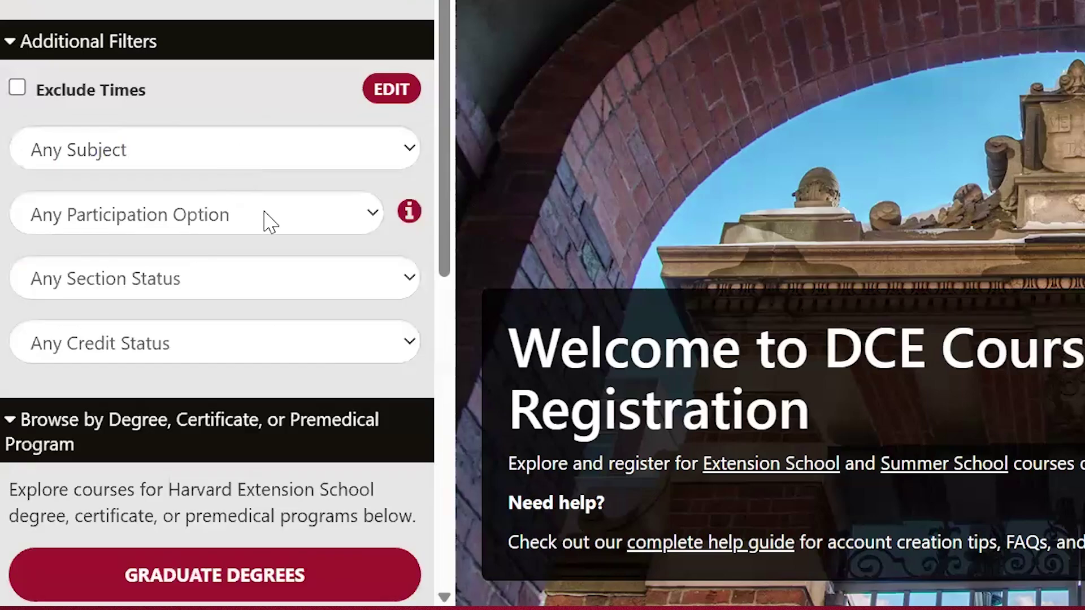
pyautogui.click(372, 223)
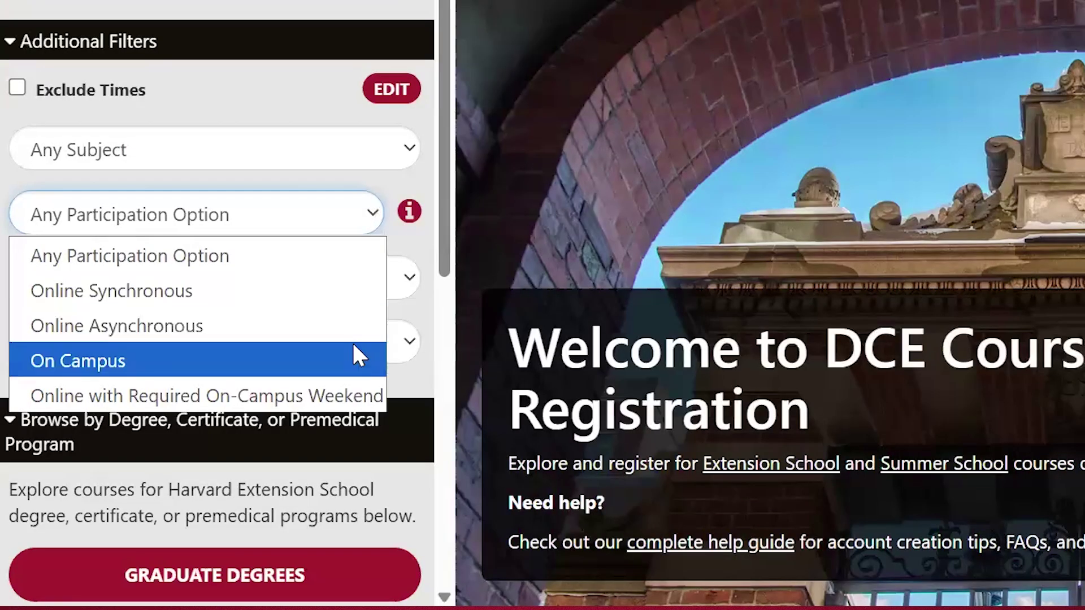
pyautogui.click(410, 213)
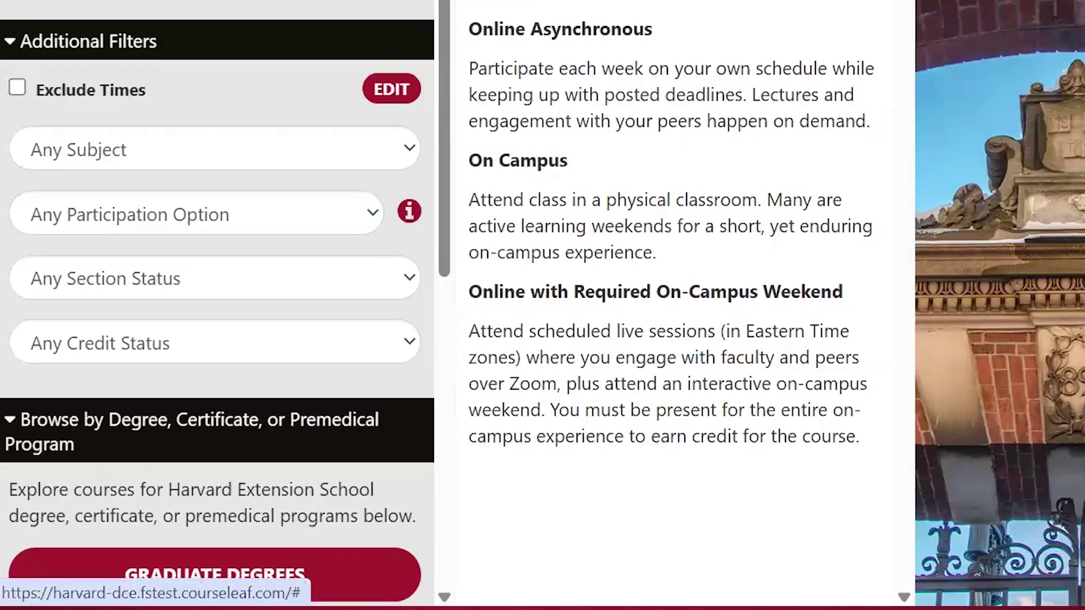
pyautogui.scroll(3, 272, 472)
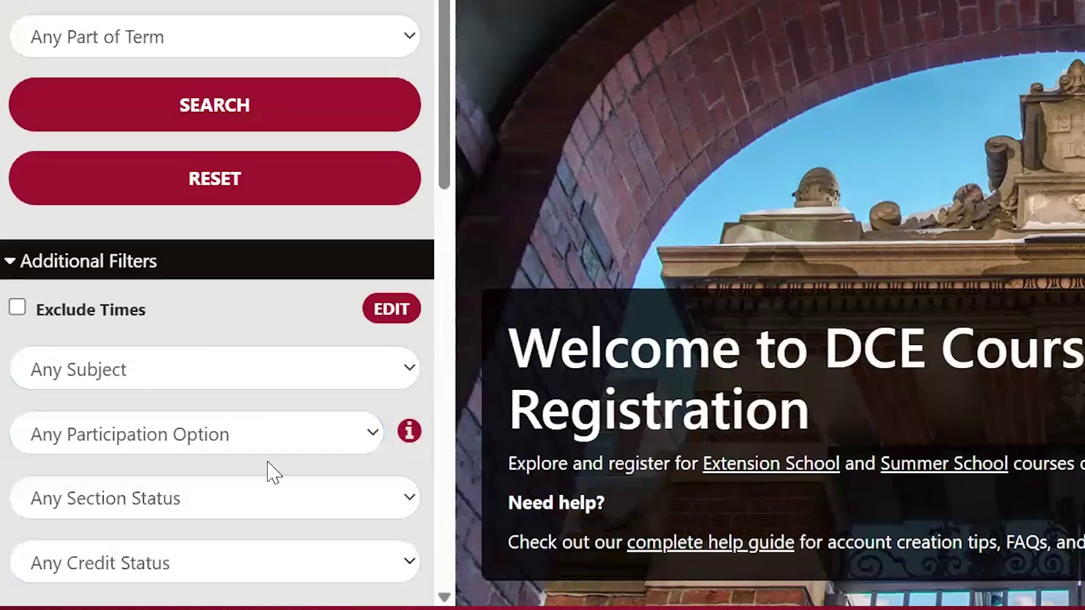
pyautogui.scroll(-12, 445, 347)
pyautogui.scroll(-1, 445, 386)
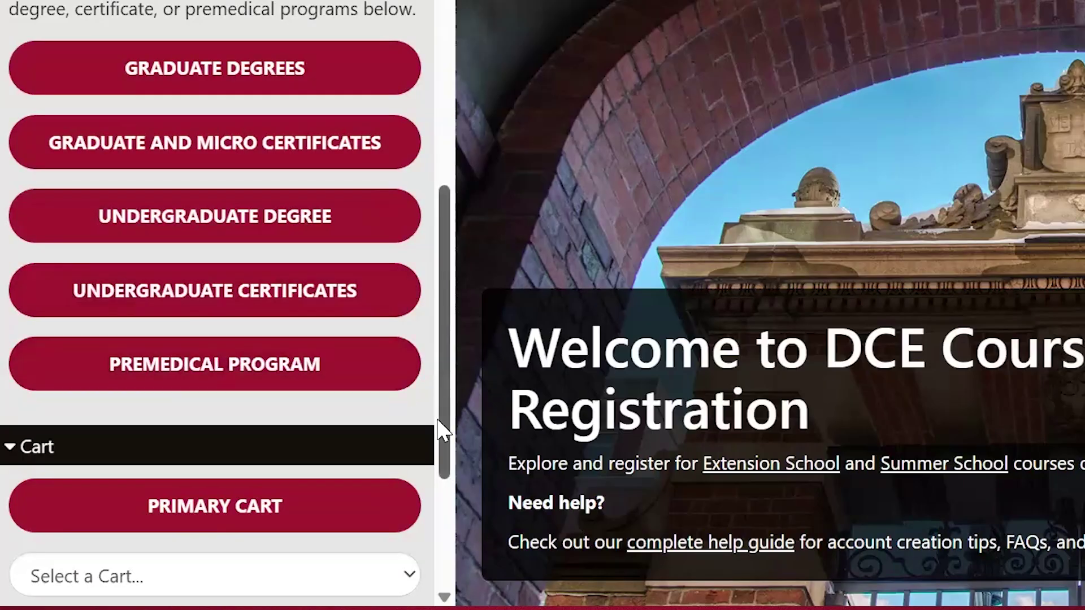
pyautogui.moveTo(444, 431); pyautogui.dragTo(457, 537)
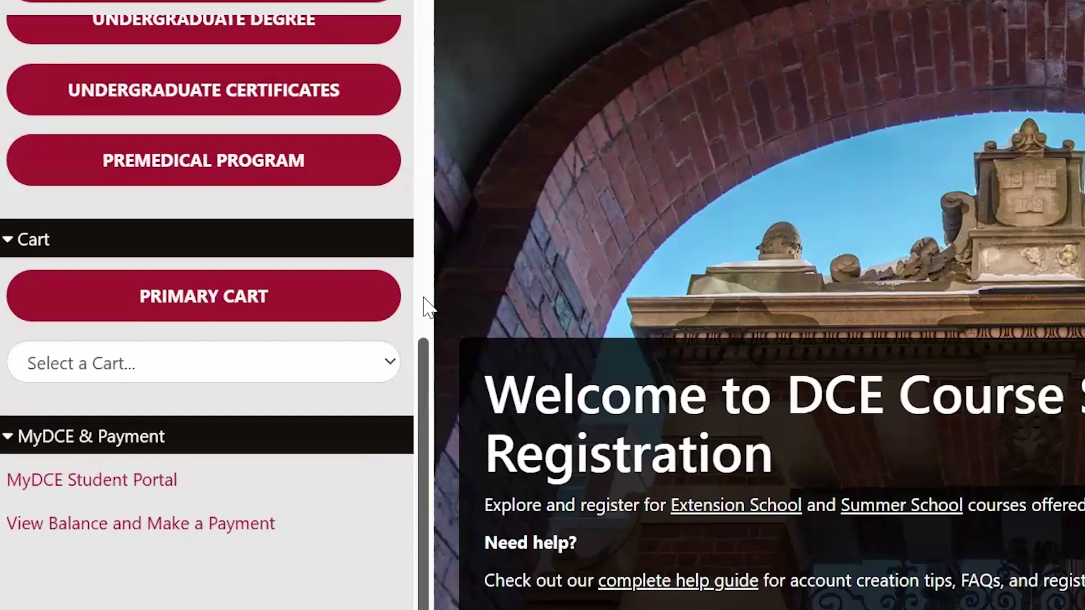
pyautogui.scroll(10, 418, 255)
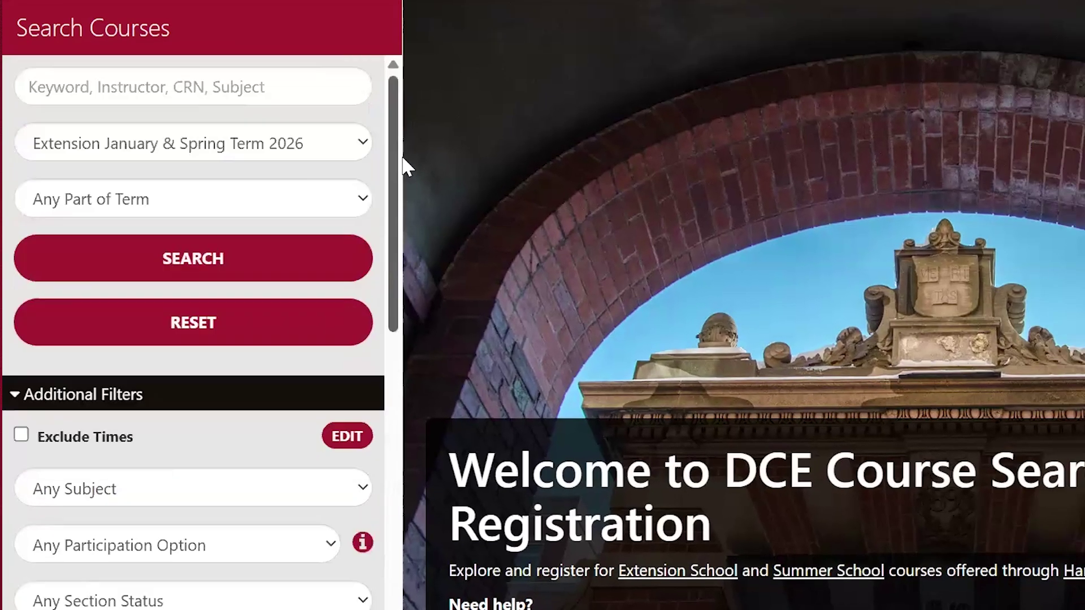
# Step: Search for 'chocolate' courses limited to the Online Asynchronous participation option
pyautogui.click(282, 87)
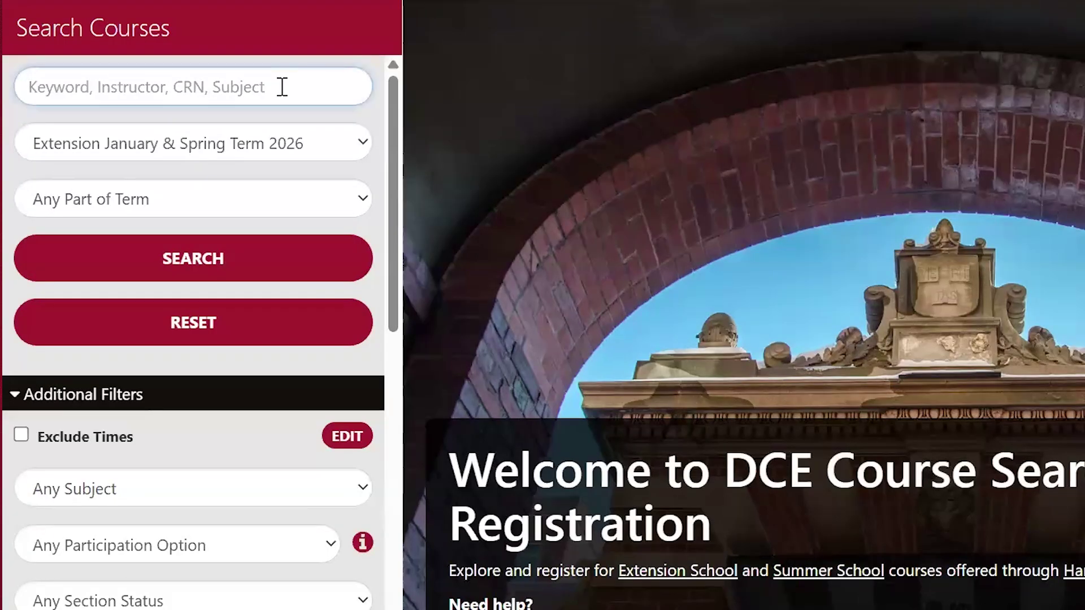
pyautogui.write('chocolate')
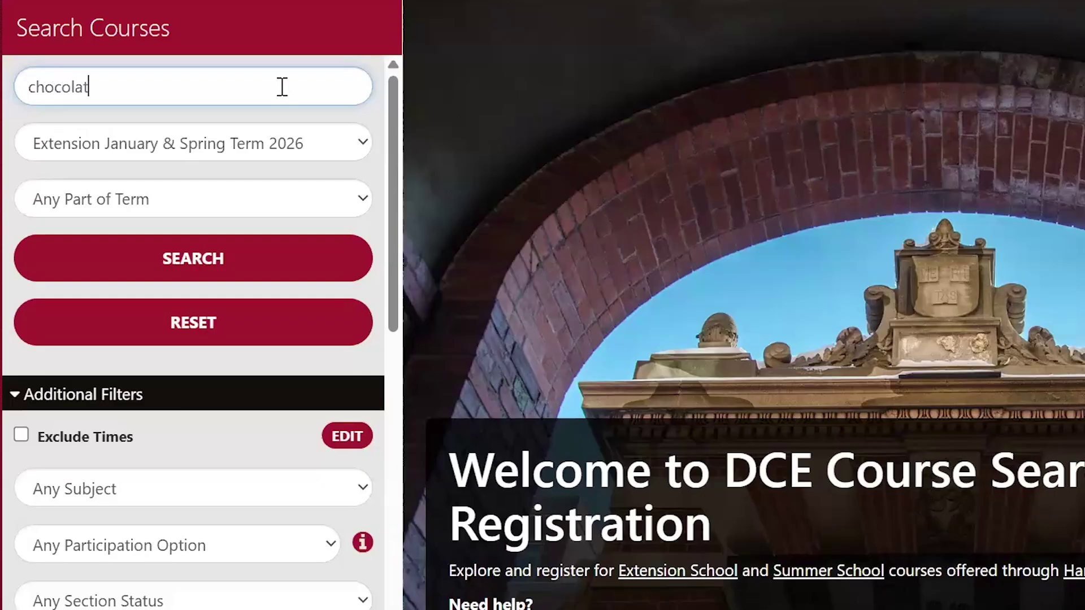
pyautogui.click(320, 549)
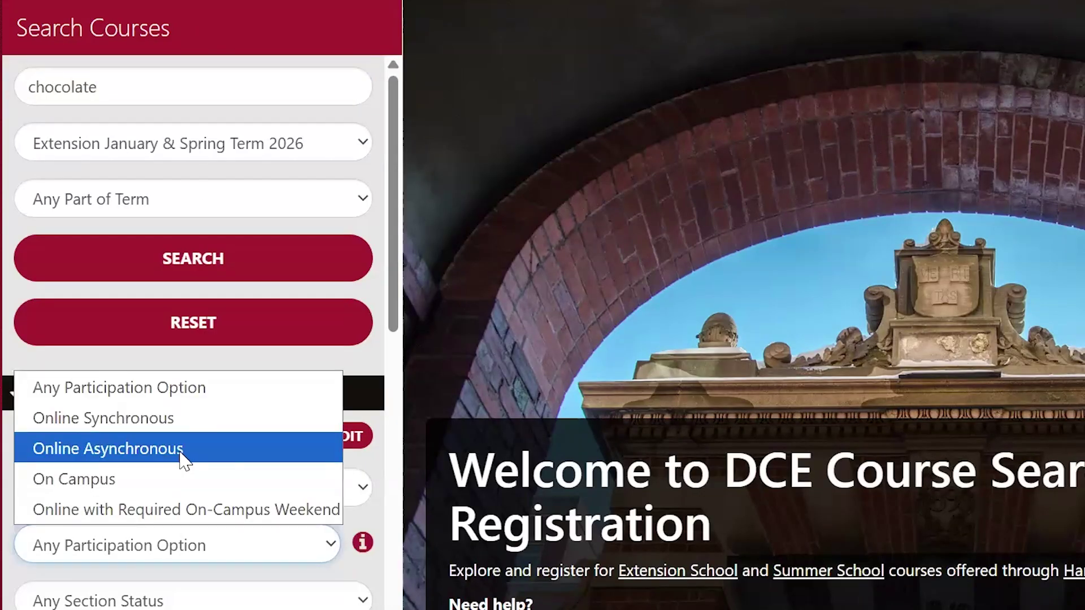
pyautogui.click(182, 451)
pyautogui.click(247, 270)
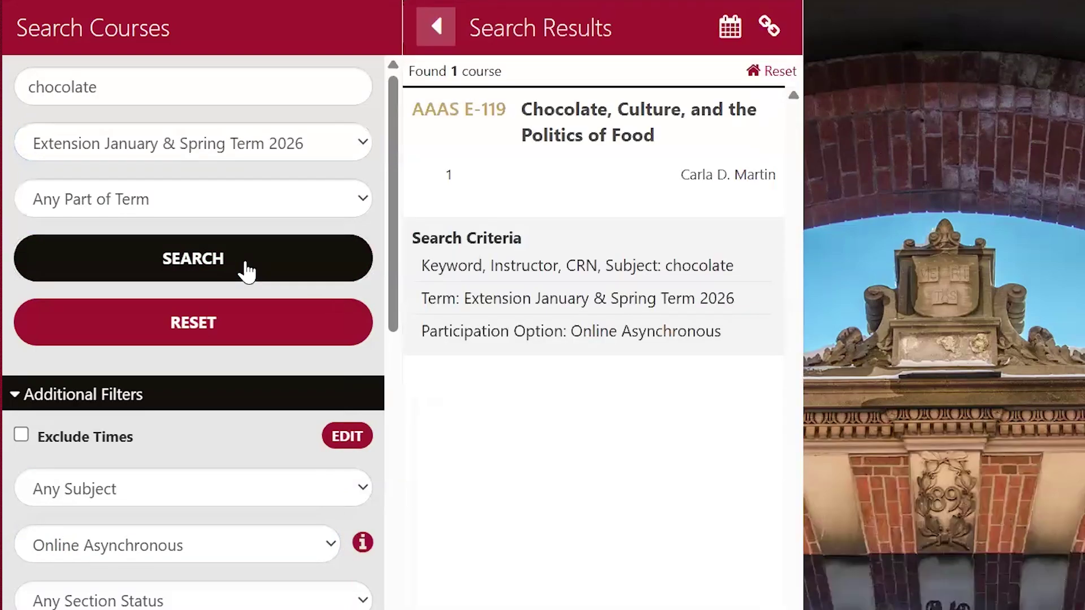
pyautogui.click(605, 159)
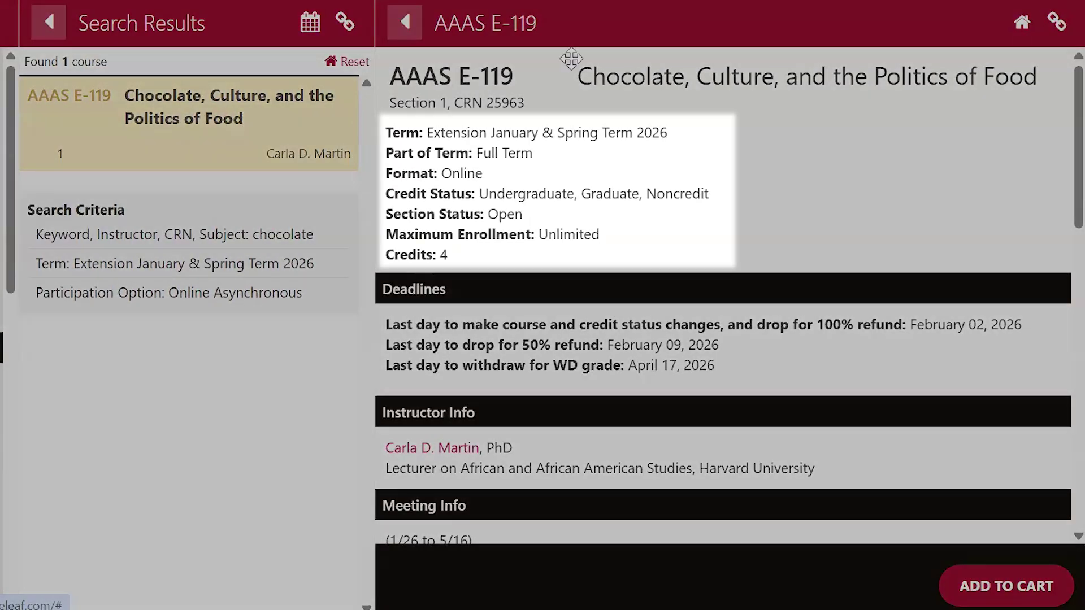
pyautogui.scroll(-3, 1074, 146)
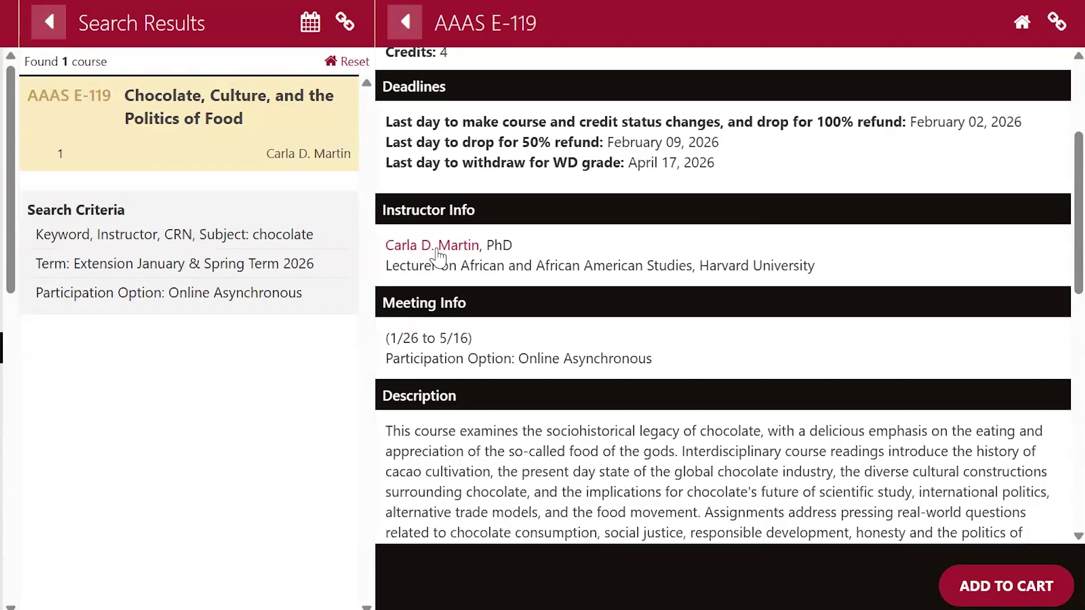
pyautogui.click(455, 245)
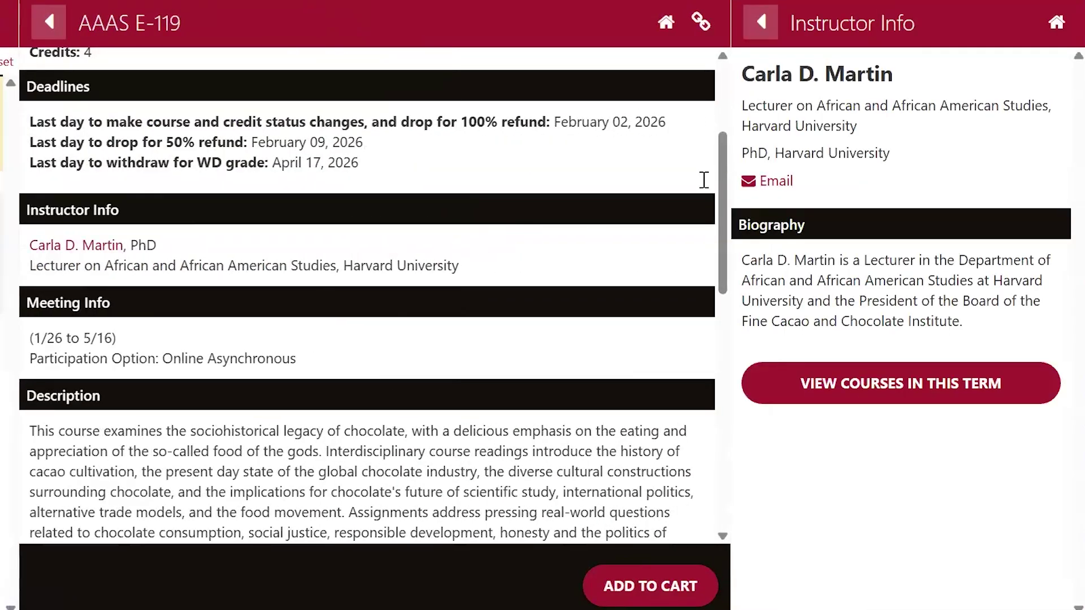
pyautogui.click(763, 27)
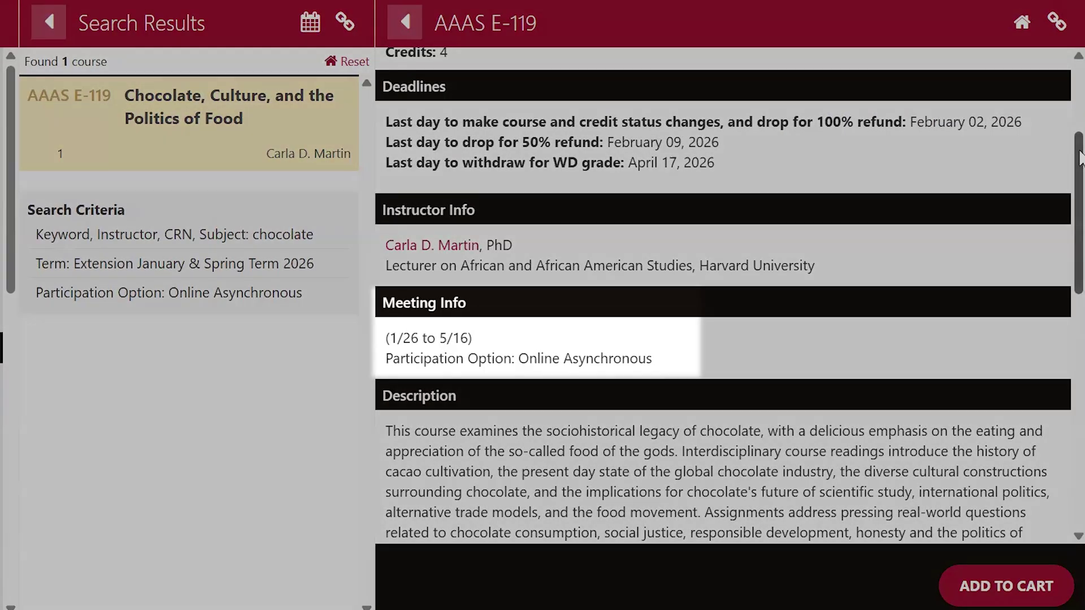
pyautogui.moveTo(1080, 158); pyautogui.dragTo(1080, 269)
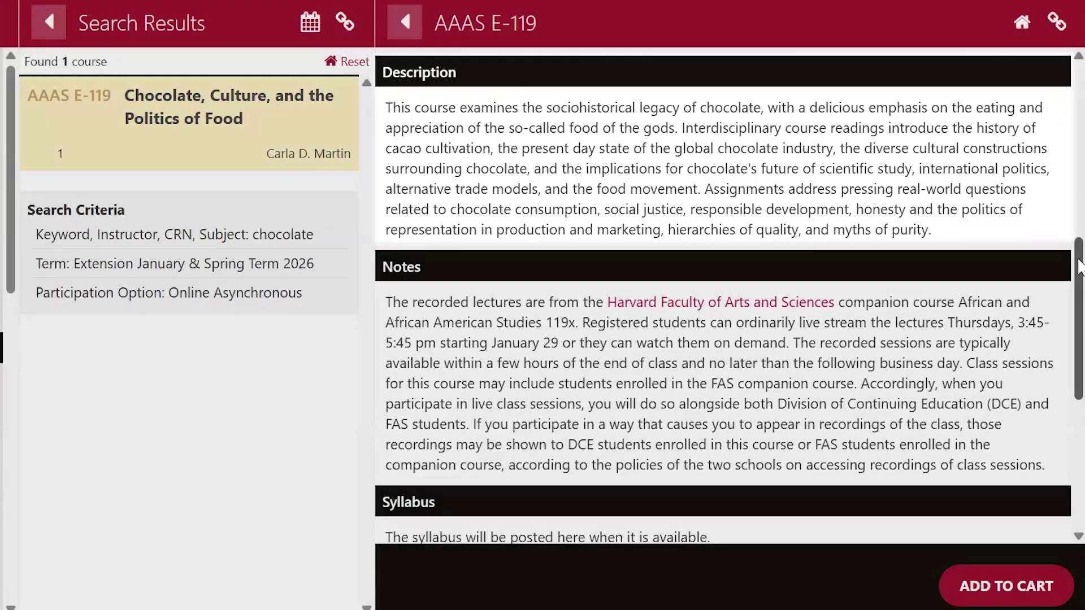
# Step: Check the standard tuition rates for AAAS E-119, then add section 1 to the cart
pyautogui.moveTo(1079, 265); pyautogui.dragTo(1079, 379)
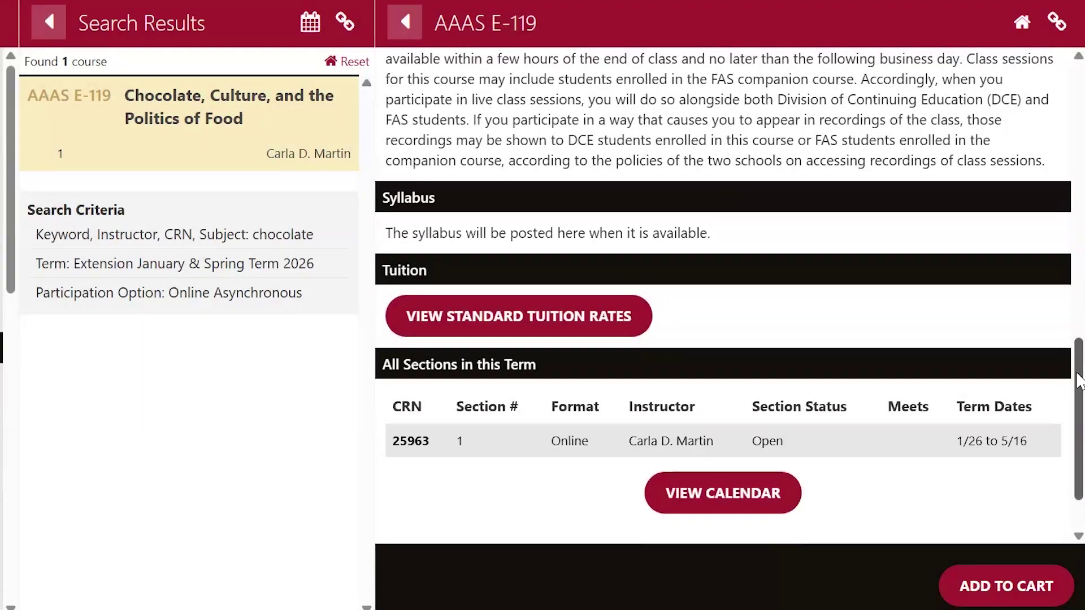
pyautogui.scroll(-1, 588, 305)
pyautogui.click(497, 256)
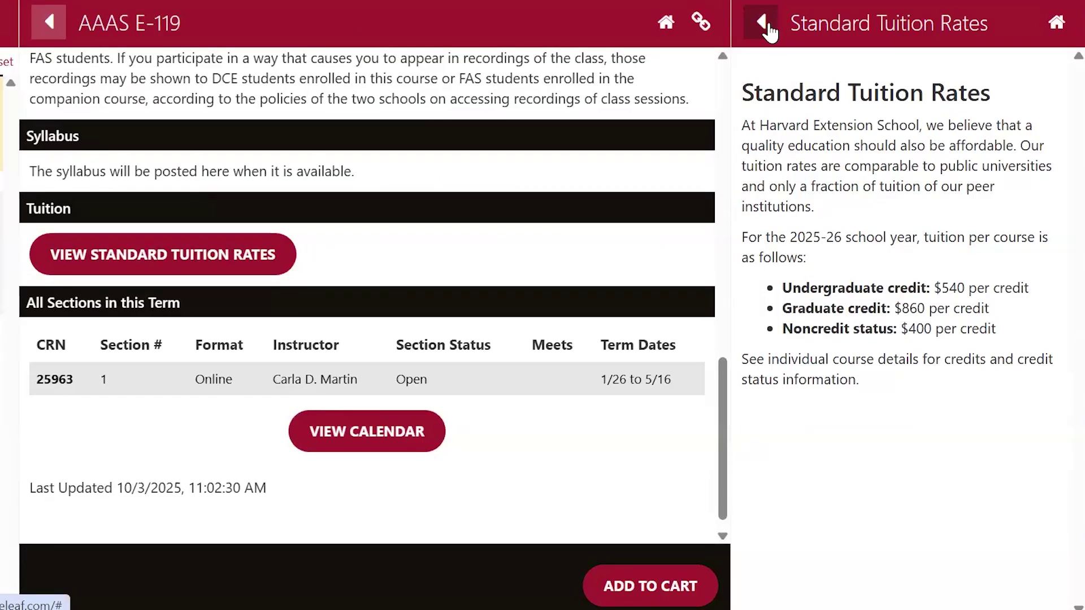
pyautogui.click(762, 22)
pyautogui.scroll(6, 904, 283)
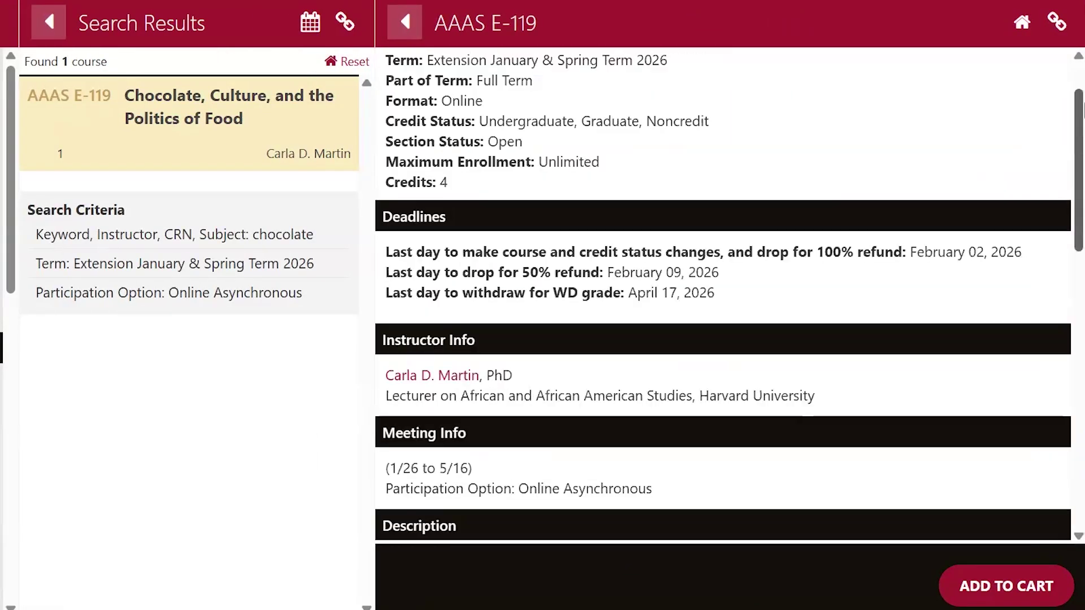
pyautogui.scroll(1, 1066, 107)
pyautogui.click(1006, 586)
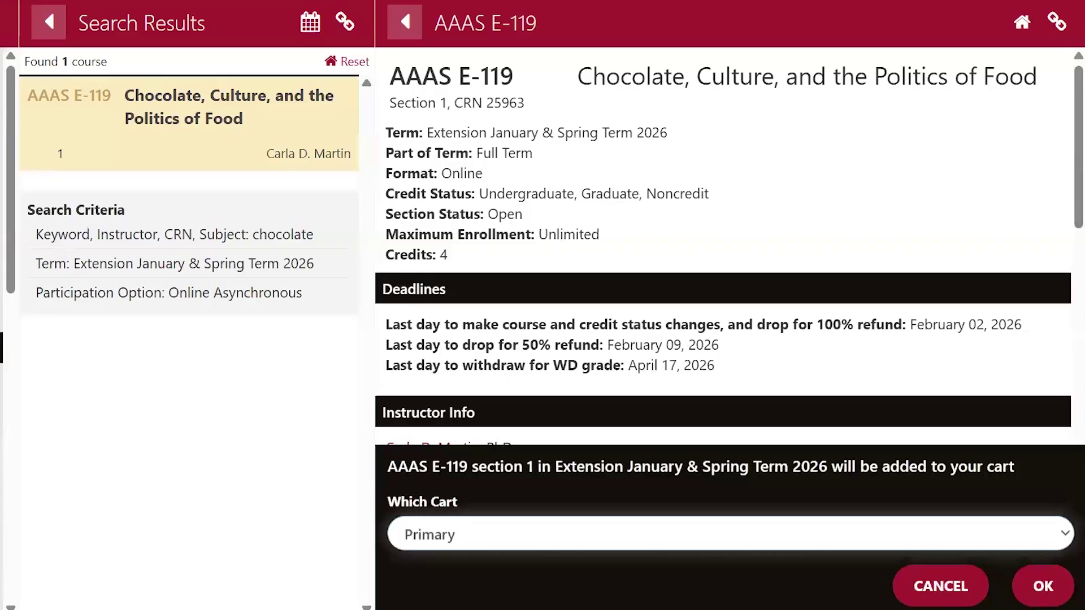
# Step: Confirm adding AAAS E-119 to the Primary cart with Graduate credit status
pyautogui.click(1043, 586)
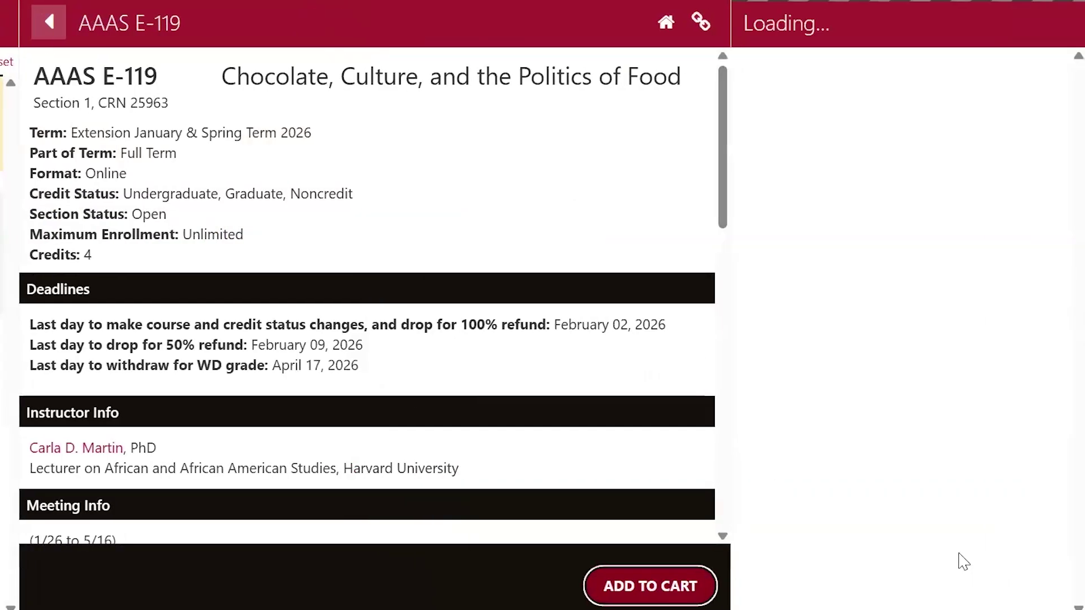
pyautogui.click(1052, 230)
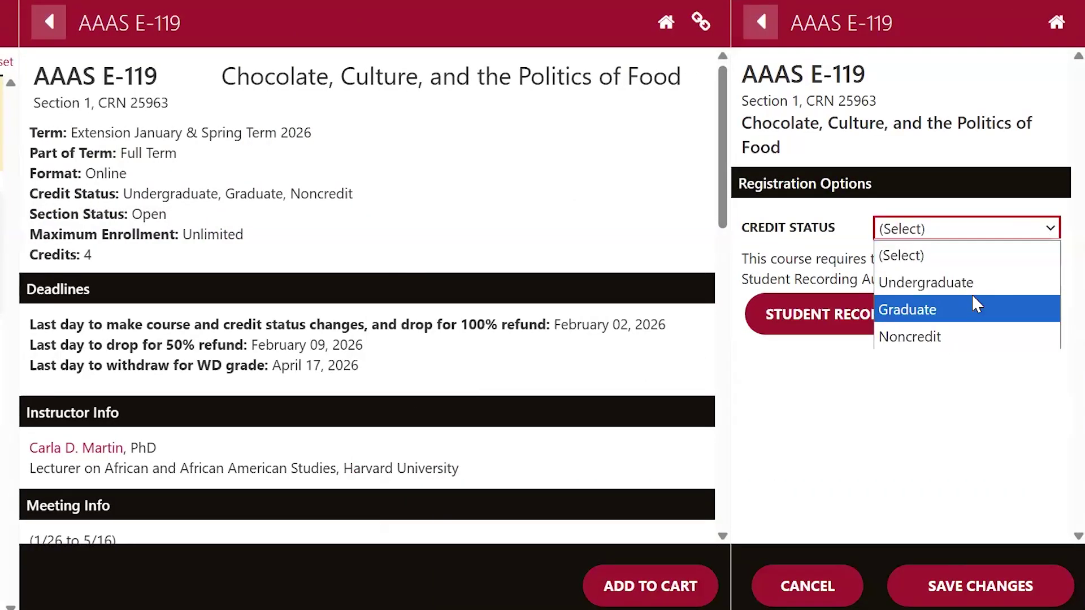
pyautogui.click(973, 310)
# Step: Accept the Student Recording Authorization, save the changes and complete registration
pyautogui.click(973, 315)
pyautogui.scroll(-1, 1070, 195)
pyautogui.scroll(-5, 1070, 195)
pyautogui.click(392, 456)
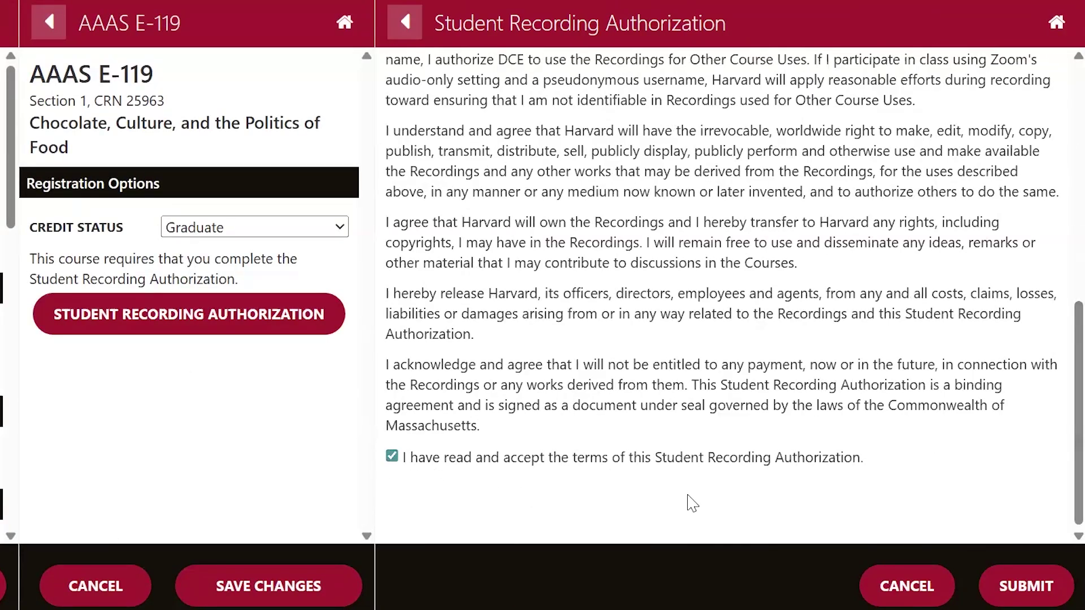
pyautogui.click(1024, 586)
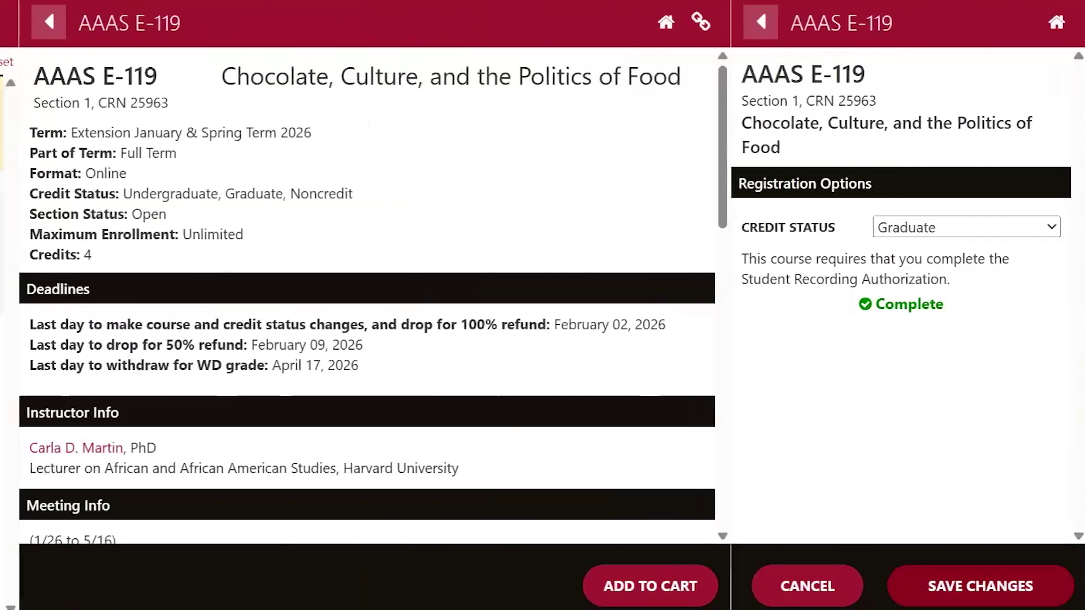
pyautogui.click(981, 586)
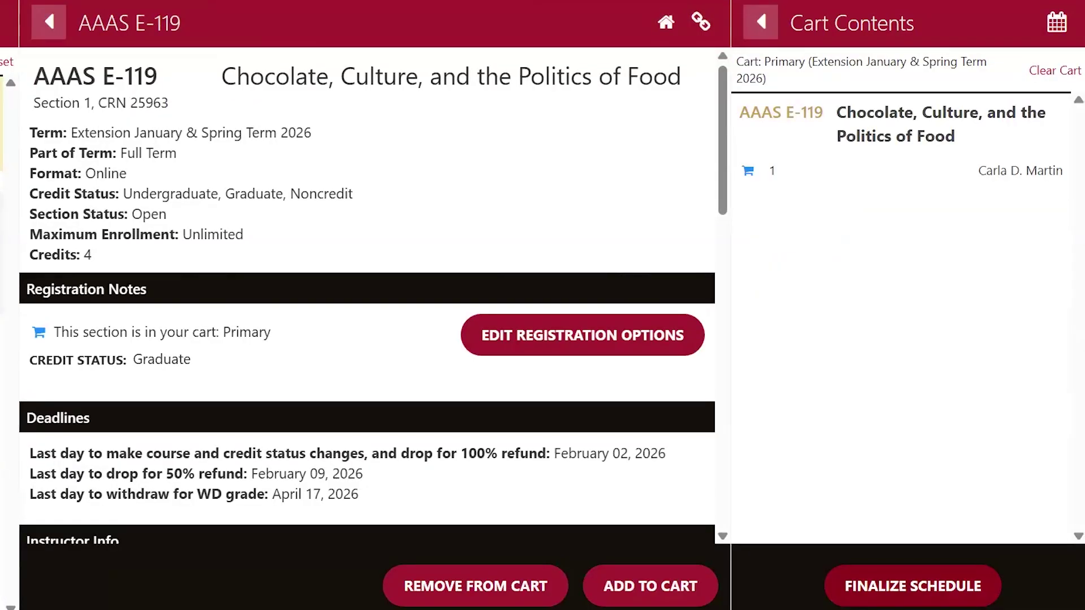
pyautogui.click(913, 586)
pyautogui.click(978, 583)
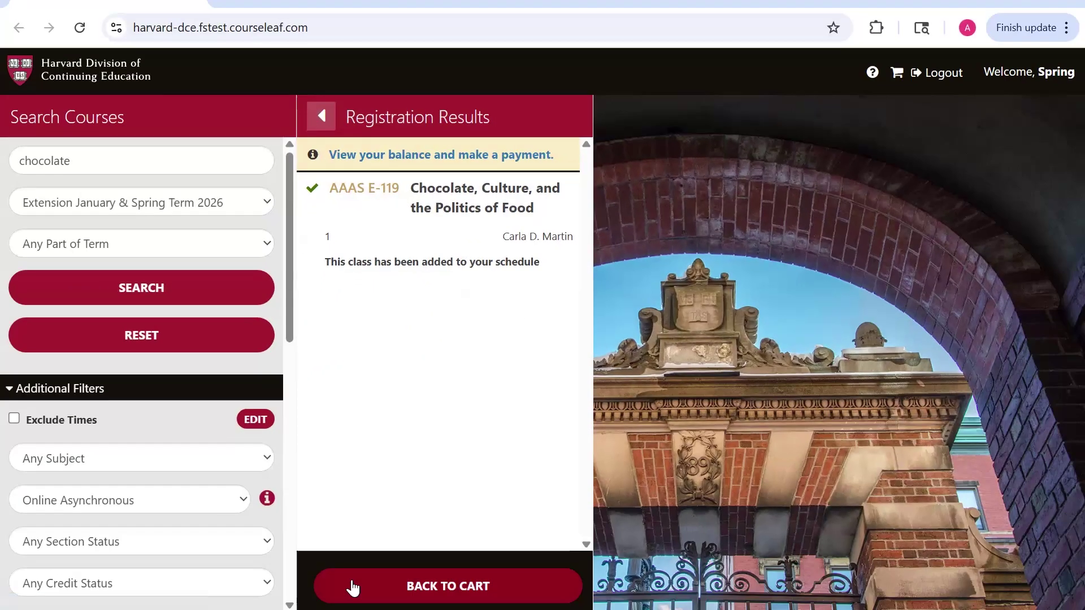
# Step: Go back to the cart after registering, then close it to return to the course search
pyautogui.click(353, 588)
pyautogui.click(321, 117)
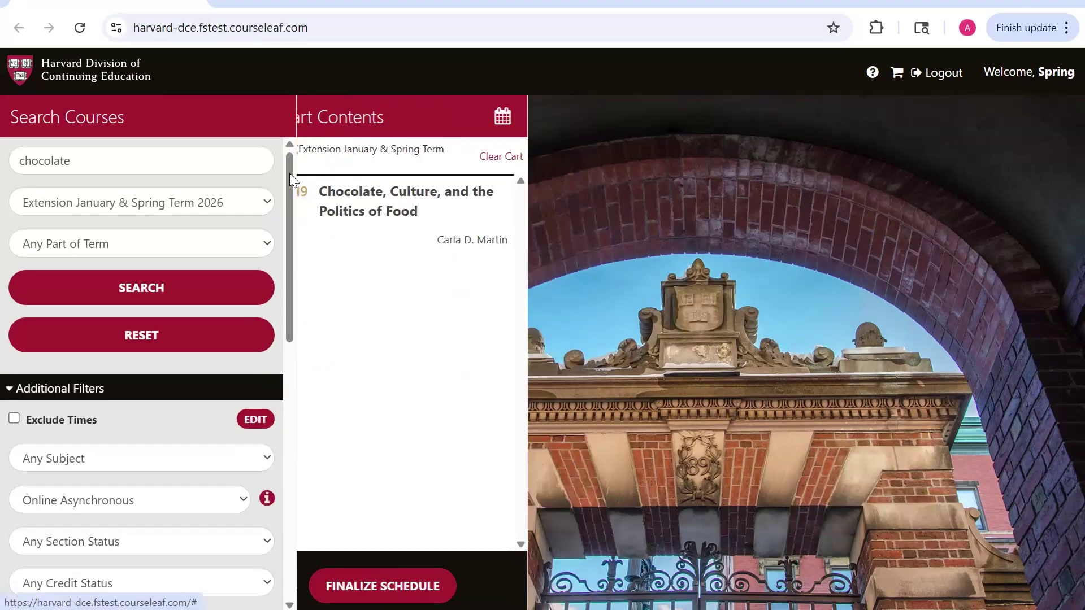
pyautogui.scroll(-10, 274, 412)
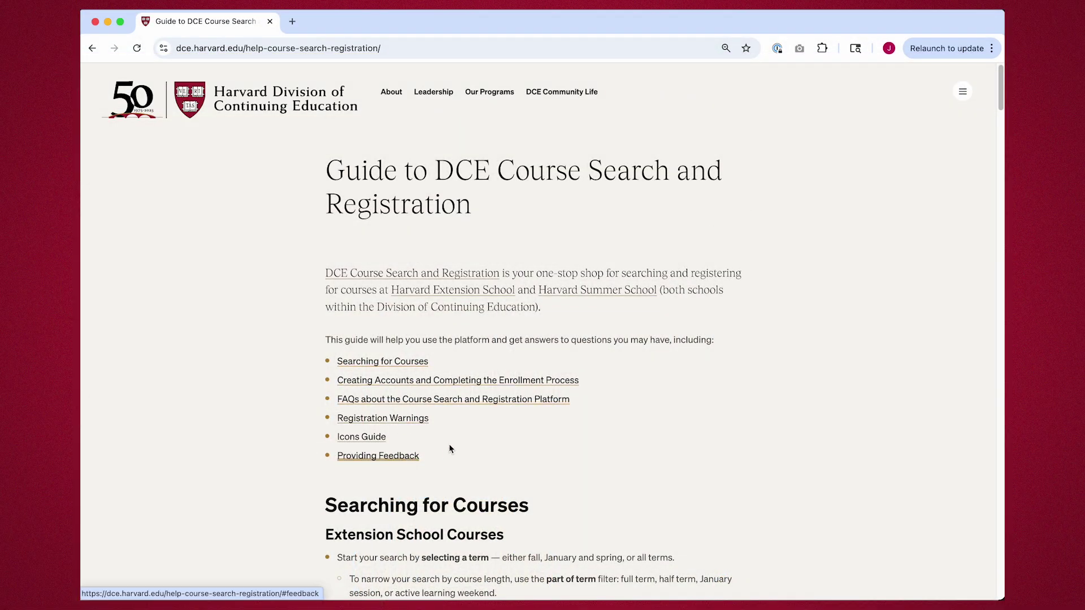
# Step: Scroll through the Guide to DCE Course Search and Registration and back to the top
pyautogui.scroll(-5, 681, 424)
pyautogui.scroll(-5, 681, 423)
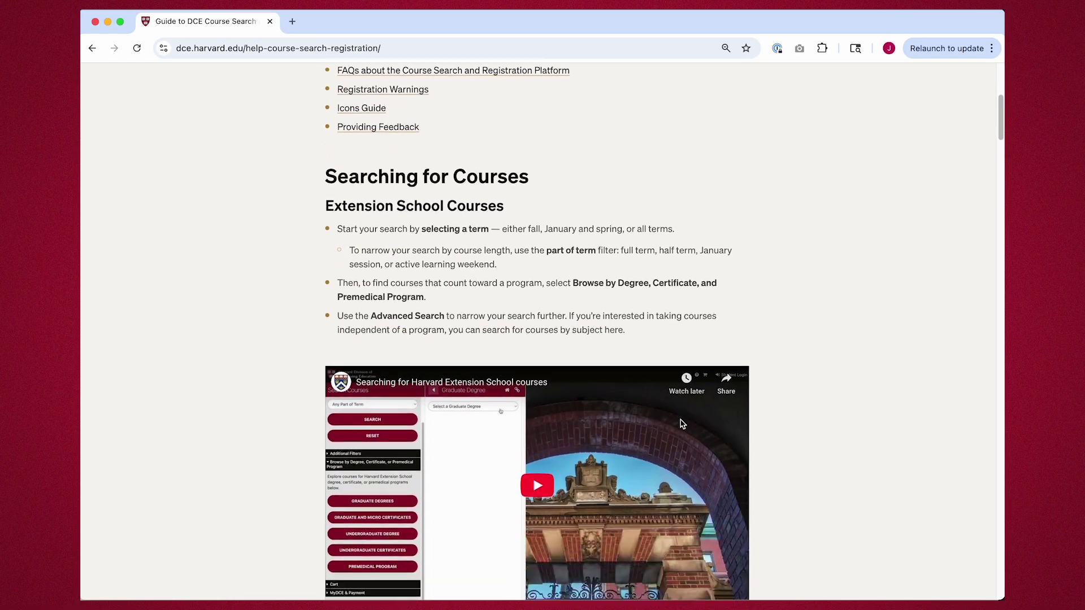
pyautogui.scroll(5, 681, 424)
pyautogui.scroll(5, 680, 424)
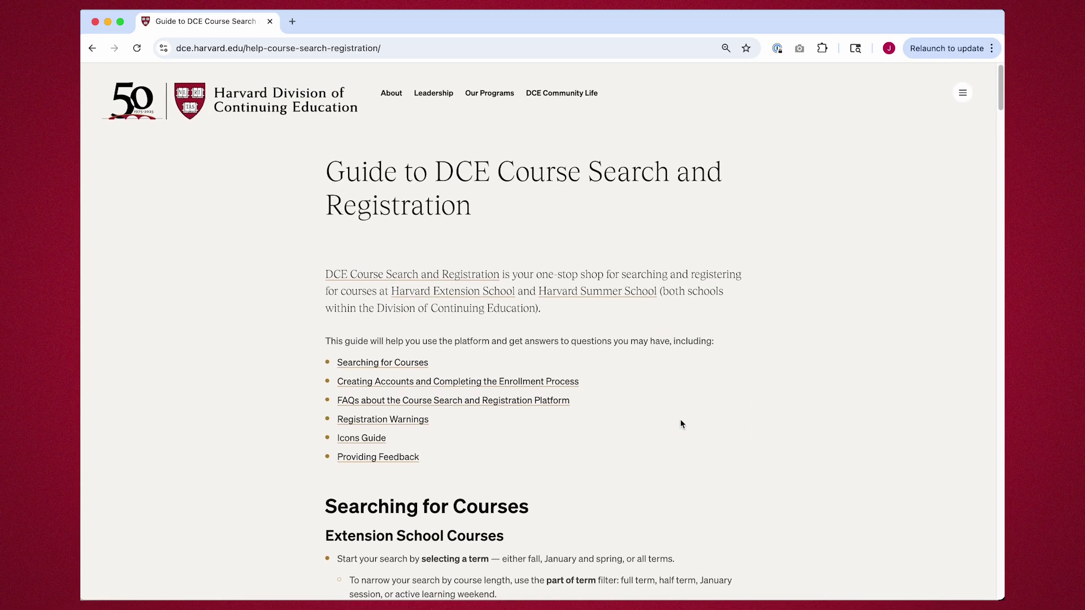